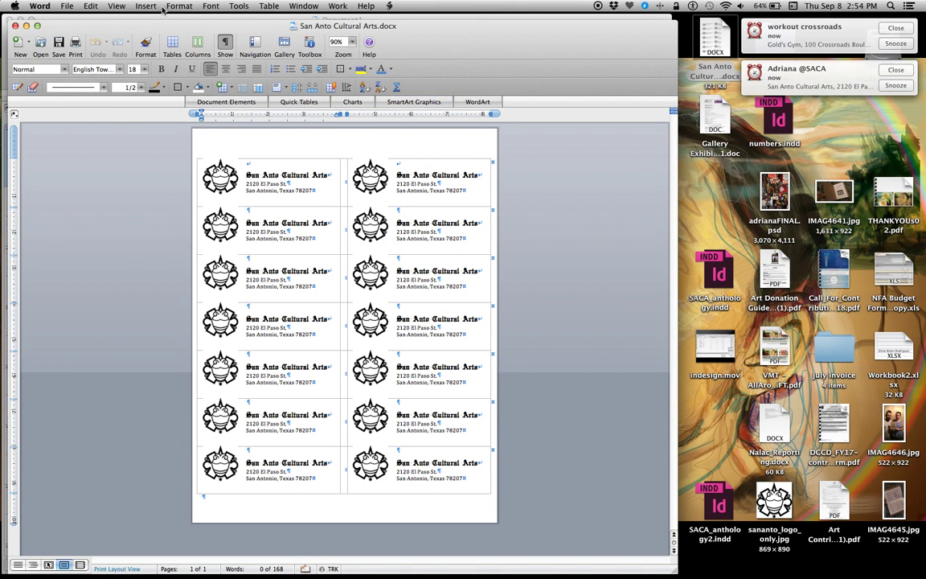
Step: Start the Labels tool and open its label options
{"action": "left_click", "coordinate": [48, 6]}
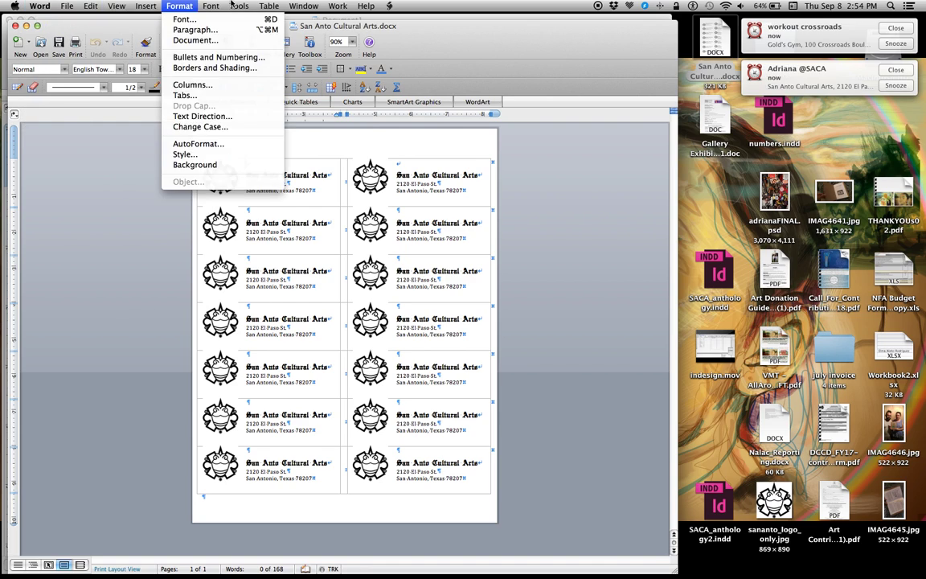
{"action": "mouse_move", "coordinate": [251, 4]}
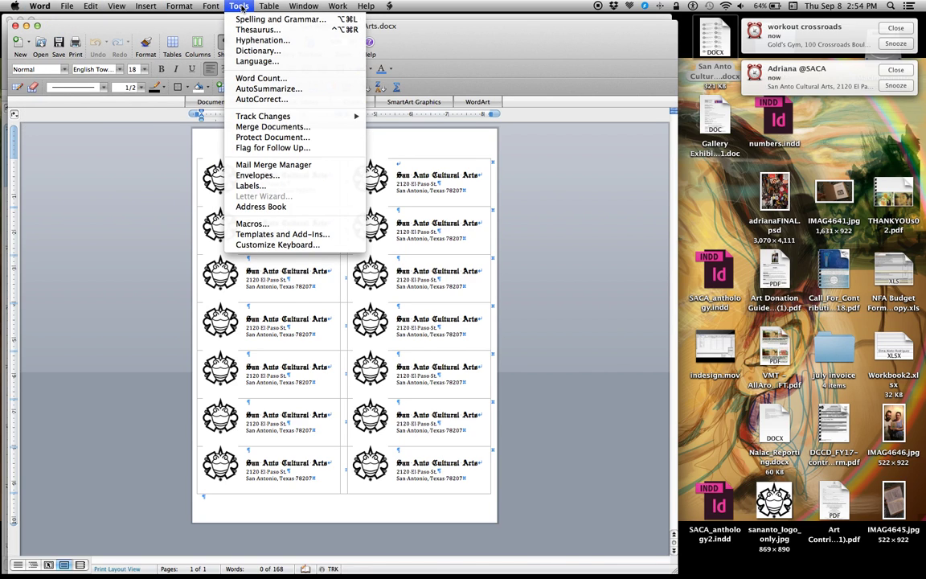
{"action": "left_click", "coordinate": [249, 186]}
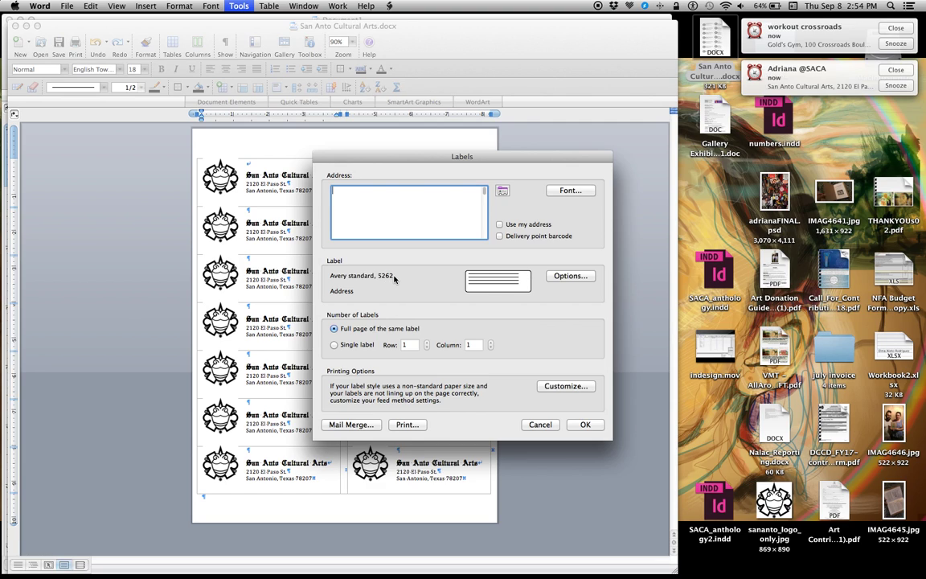
{"action": "left_click", "coordinate": [570, 276]}
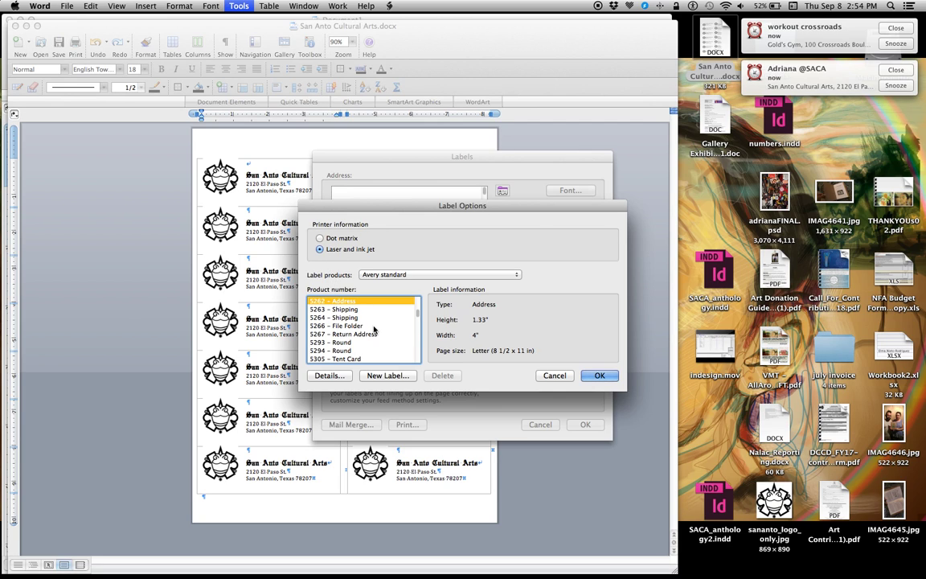
Step: Examine the Avery standard product numbers and the other label brands, and accept the options with product 5262 selected
{"action": "scroll", "coordinate": [357, 347], "scroll_direction": "down", "scroll_amount": 15}
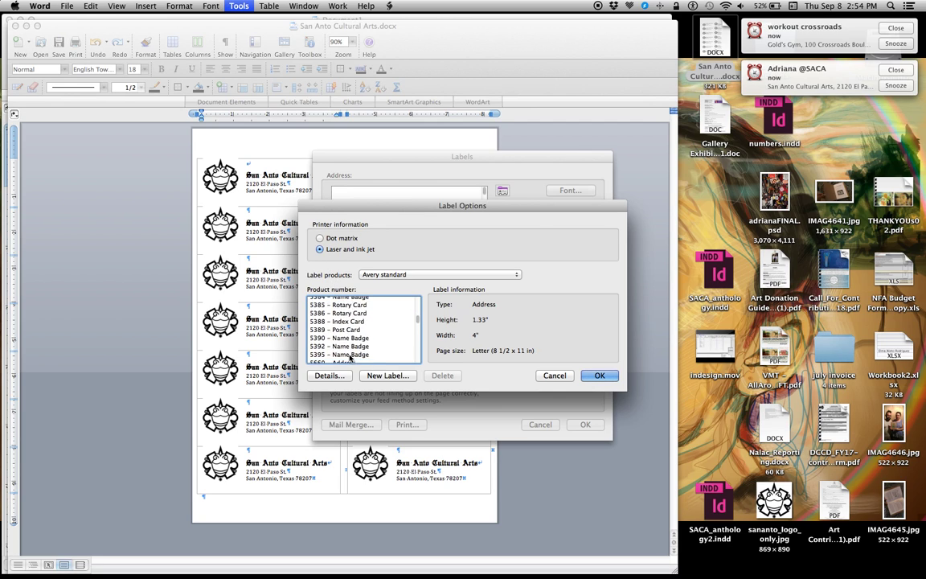
{"action": "scroll", "coordinate": [349, 357], "scroll_direction": "down", "scroll_amount": 20}
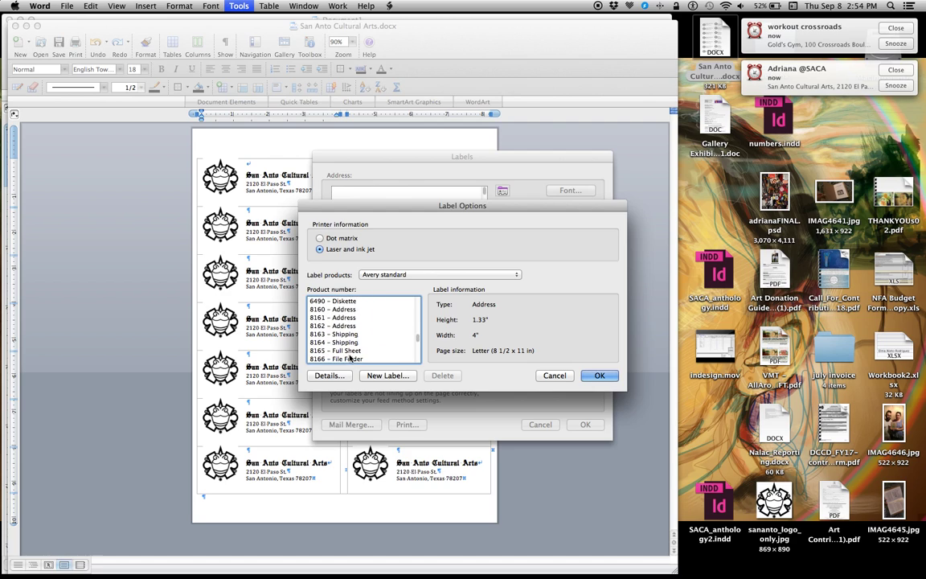
{"action": "scroll", "coordinate": [350, 357], "scroll_direction": "down", "scroll_amount": 5}
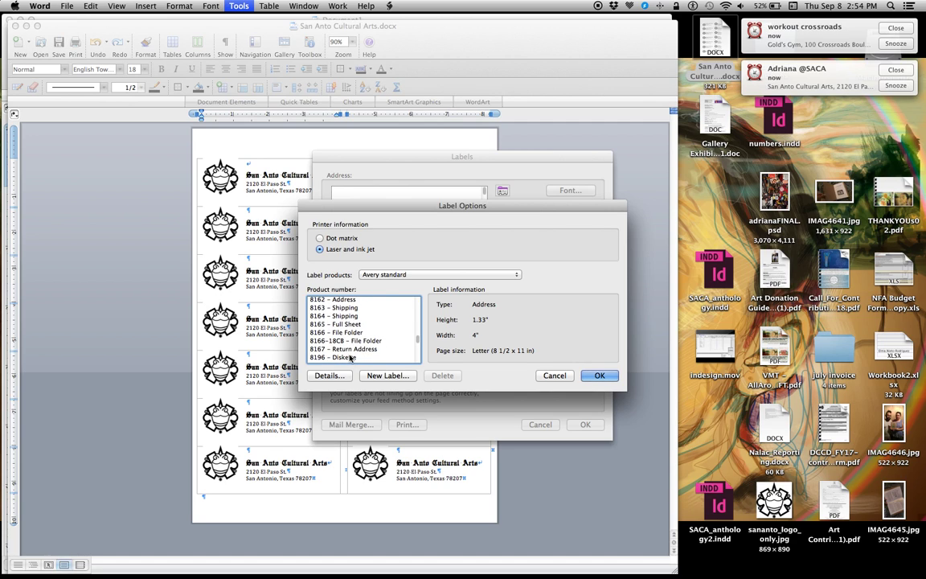
{"action": "scroll", "coordinate": [350, 357], "scroll_direction": "down", "scroll_amount": 3}
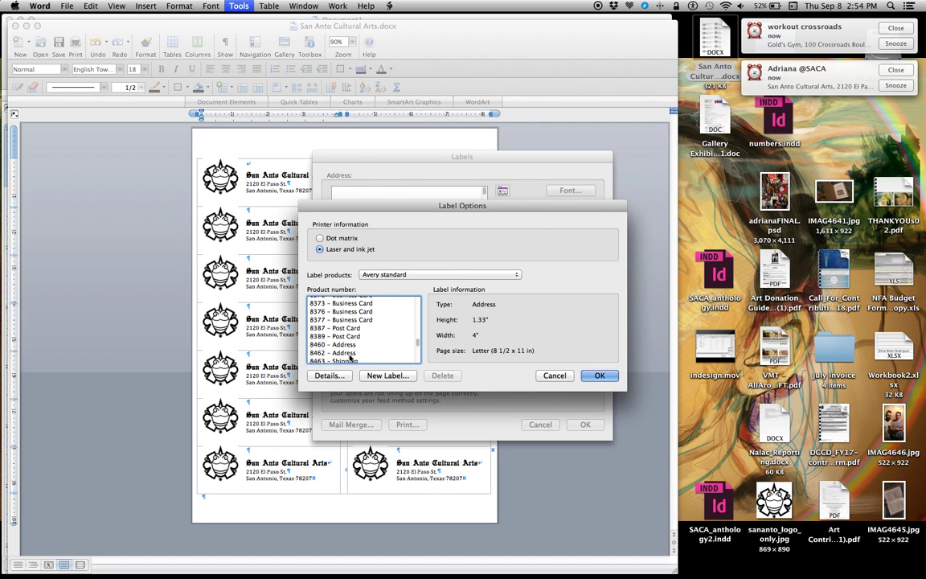
{"action": "scroll", "coordinate": [350, 356], "scroll_direction": "up", "scroll_amount": 4}
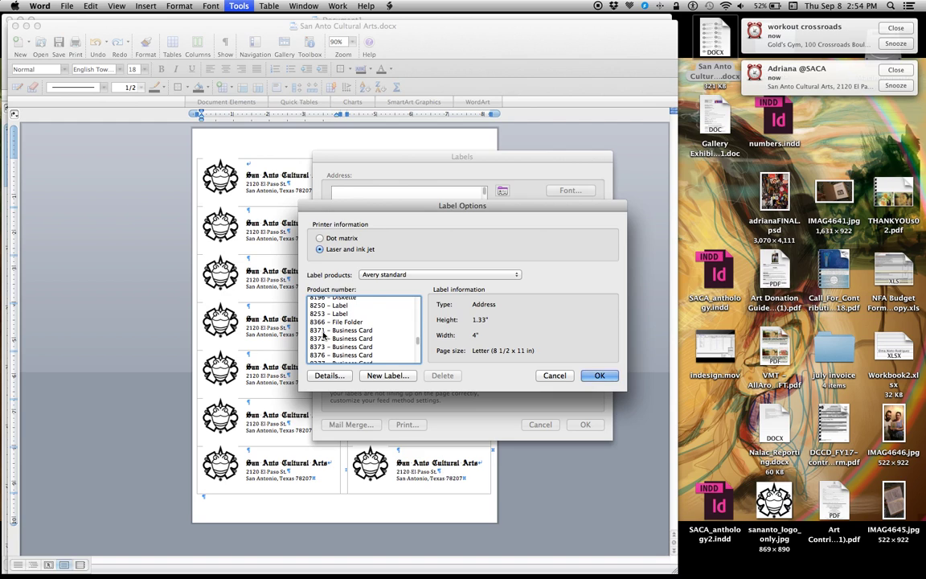
{"action": "scroll", "coordinate": [324, 336], "scroll_direction": "down", "scroll_amount": 4}
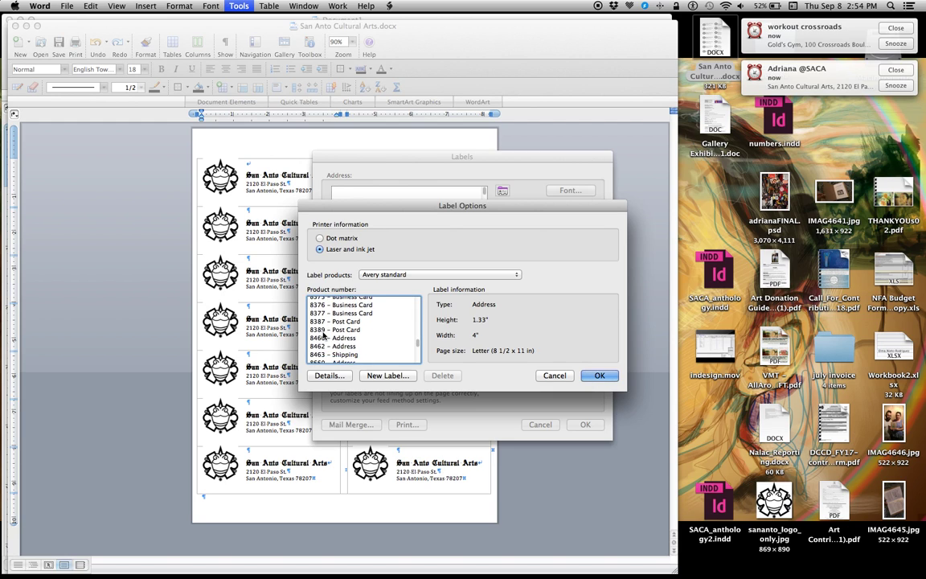
{"action": "scroll", "coordinate": [324, 336], "scroll_direction": "down", "scroll_amount": 3}
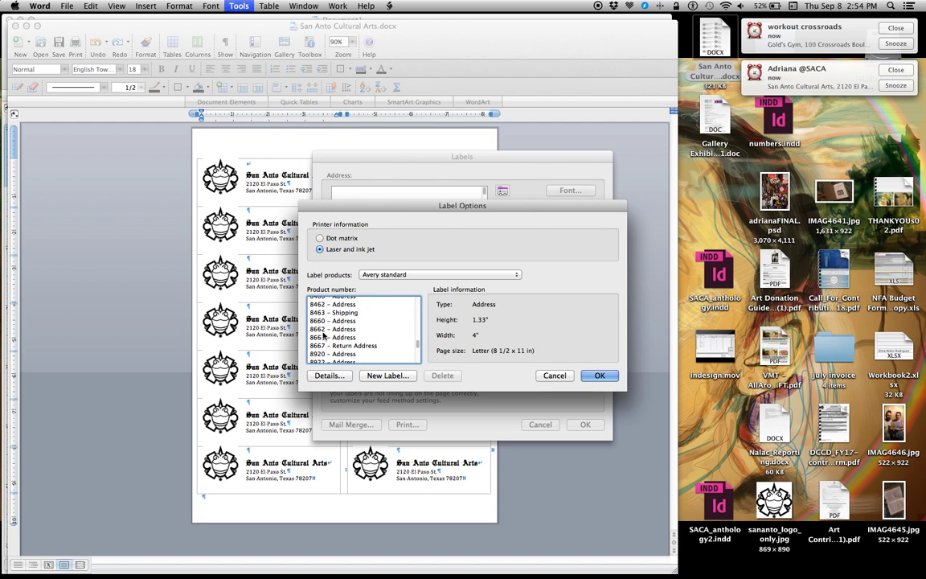
{"action": "scroll", "coordinate": [324, 336], "scroll_direction": "up", "scroll_amount": 6}
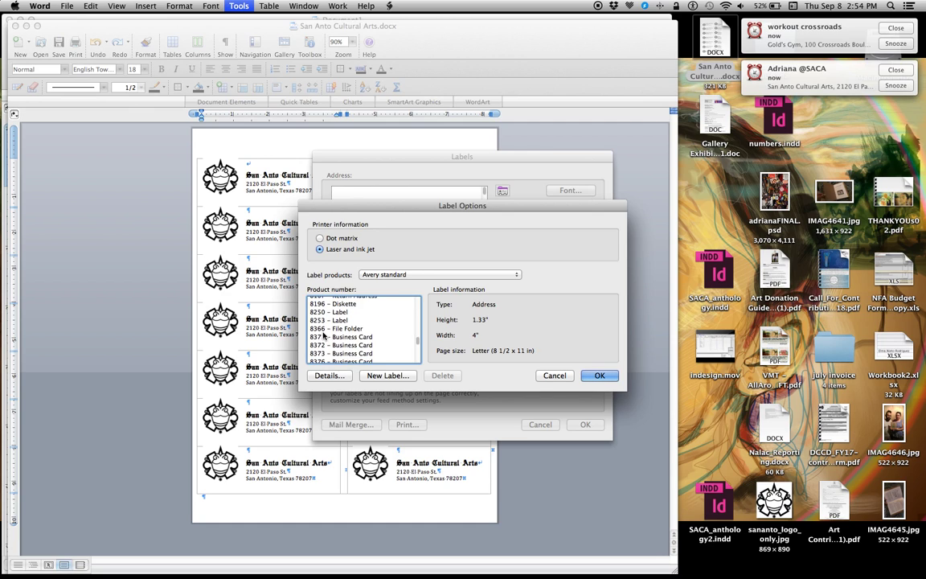
{"action": "scroll", "coordinate": [324, 336], "scroll_direction": "up", "scroll_amount": 1}
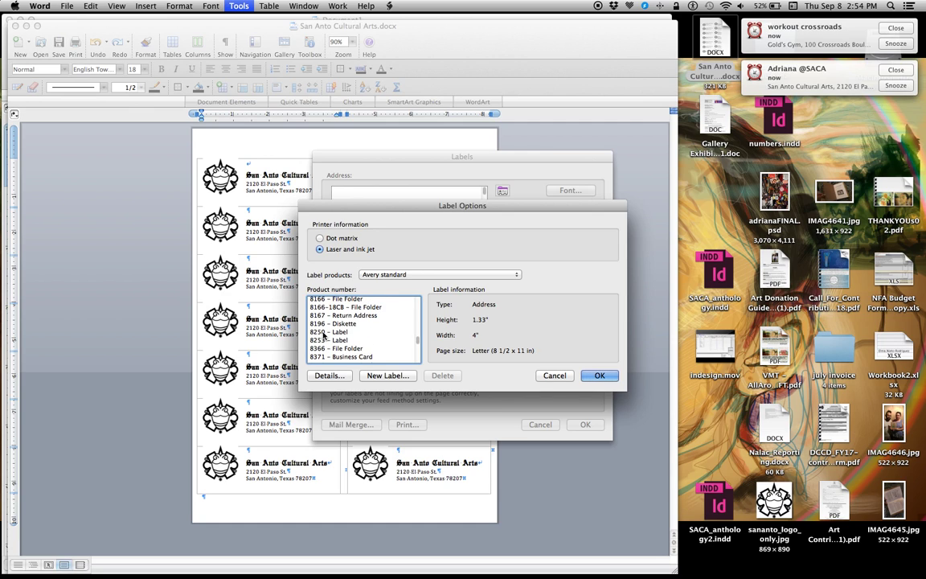
{"action": "scroll", "coordinate": [324, 336], "scroll_direction": "up", "scroll_amount": 15}
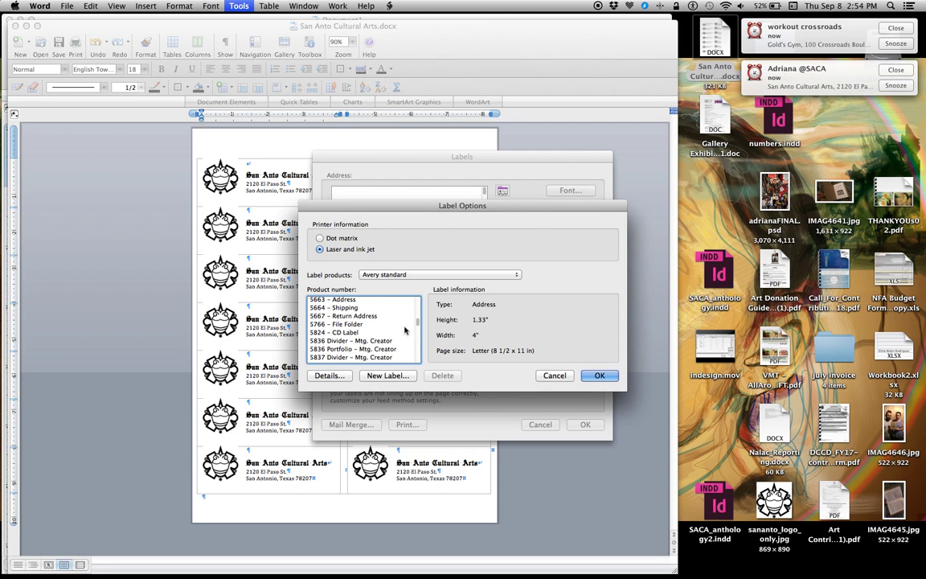
{"action": "left_click", "coordinate": [480, 275]}
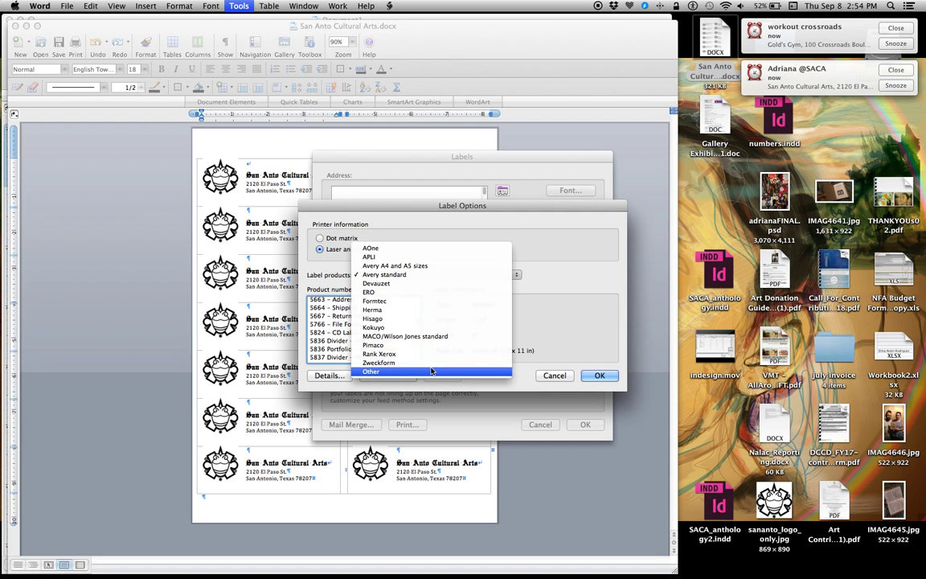
{"action": "left_click", "coordinate": [600, 378]}
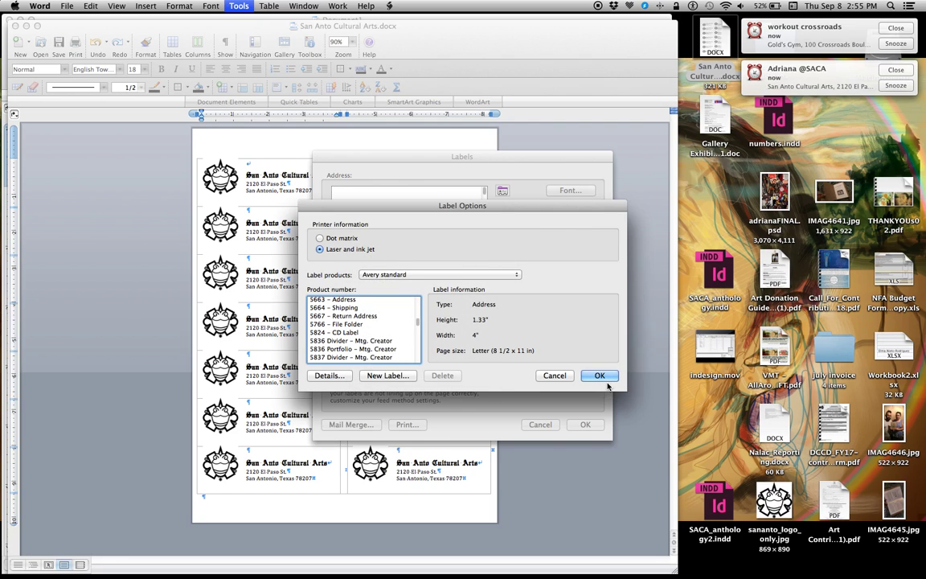
{"action": "left_click", "coordinate": [601, 375]}
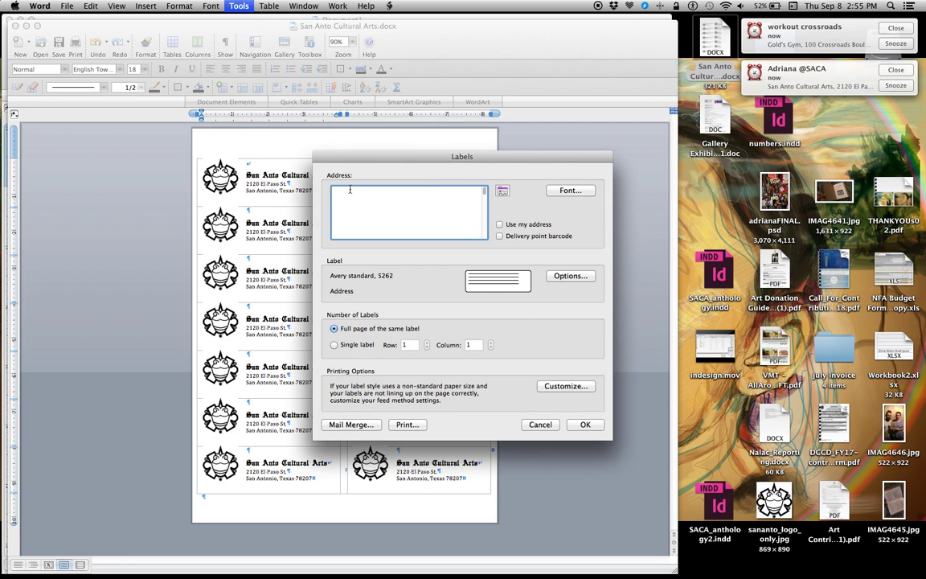
Step: Enter "San Anto Cultural Arts" as the label text and create a full page of the same label
{"action": "type", "text": "sldkjslakdjs;lkdjals;kj"}
{"action": "left_click", "coordinate": [521, 229]}
{"action": "left_click", "coordinate": [521, 228]}
{"action": "left_click", "coordinate": [585, 426]}
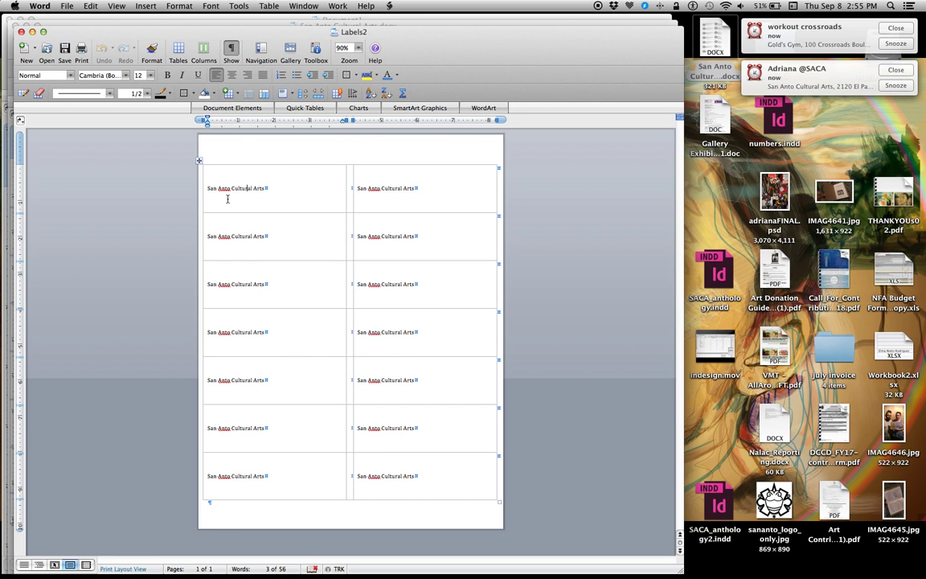
Step: Try inserting the picture logo_whiteback.png into the first label, and delete it again
{"action": "left_click", "coordinate": [138, 6]}
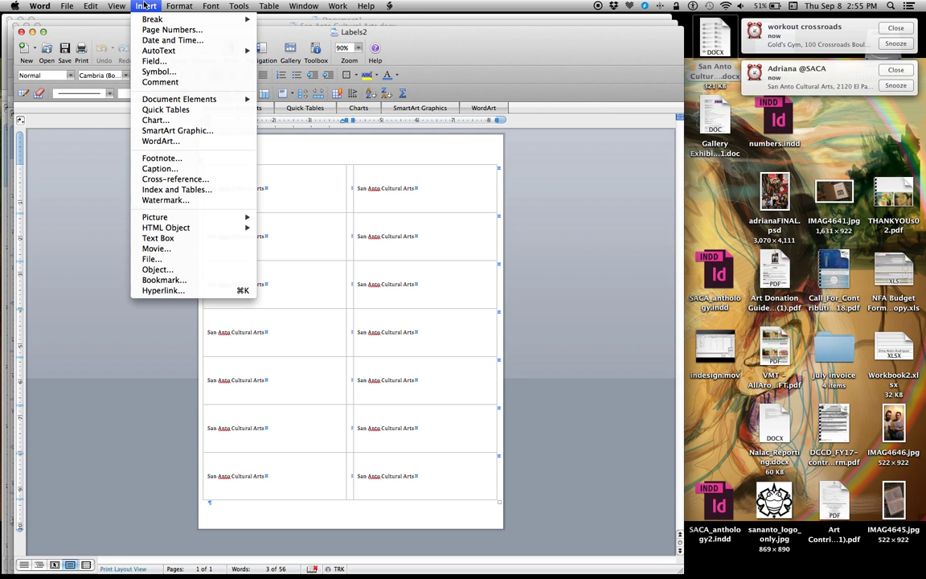
{"action": "mouse_move", "coordinate": [237, 217]}
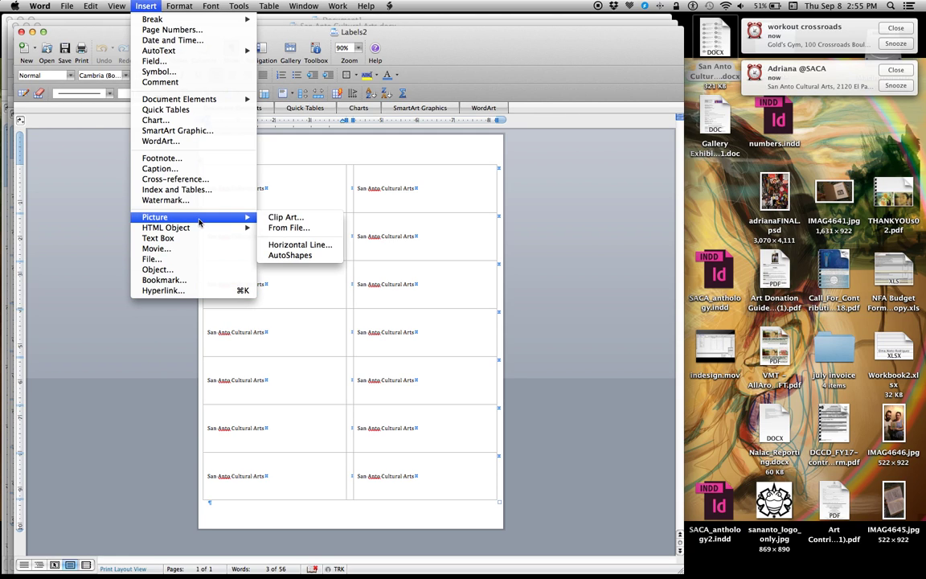
{"action": "left_click", "coordinate": [282, 231]}
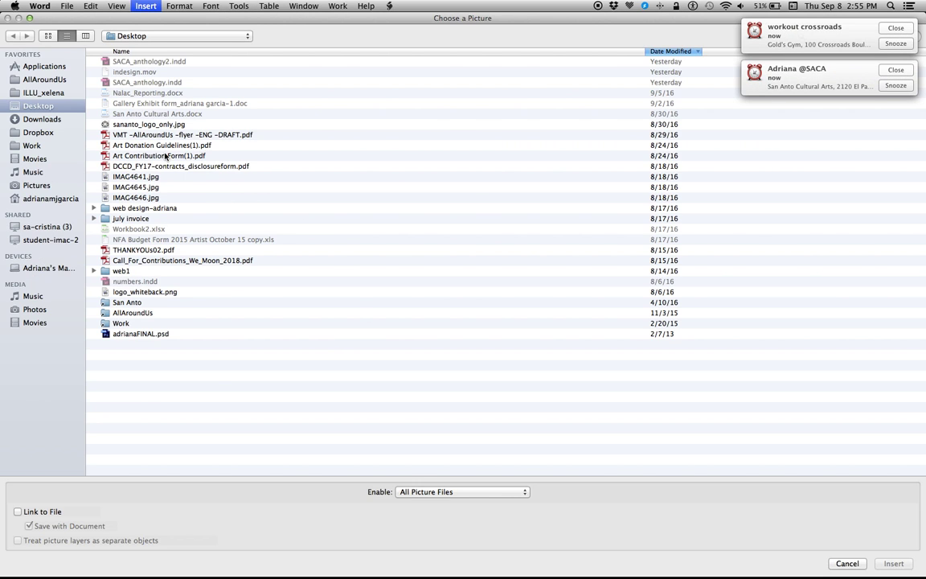
{"action": "left_click", "coordinate": [133, 293]}
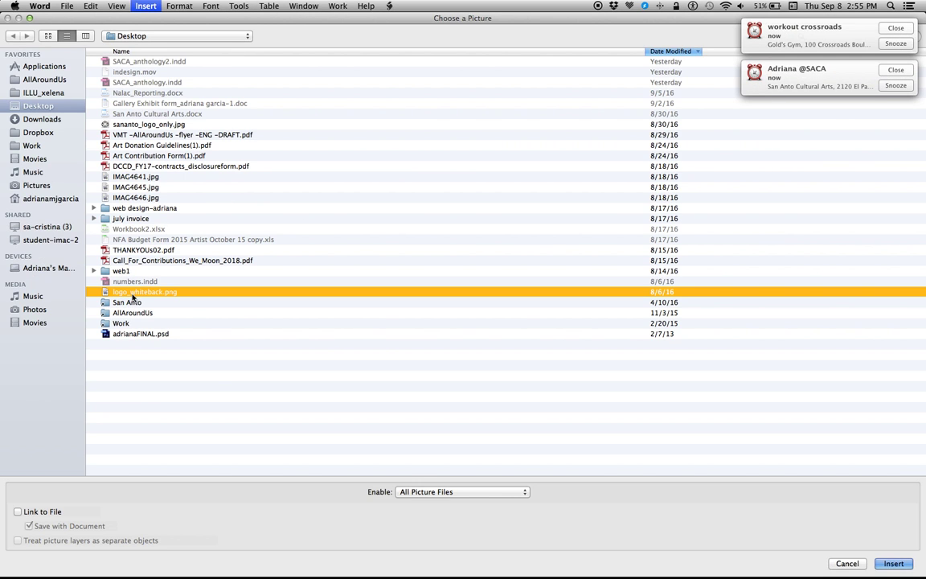
{"action": "double_click", "coordinate": [133, 293]}
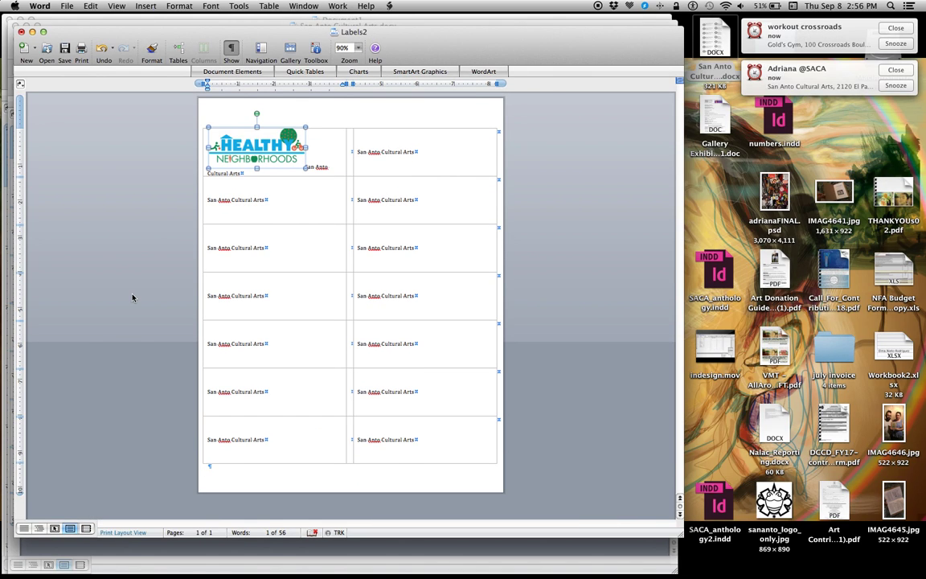
{"action": "key", "text": "BackSpace"}
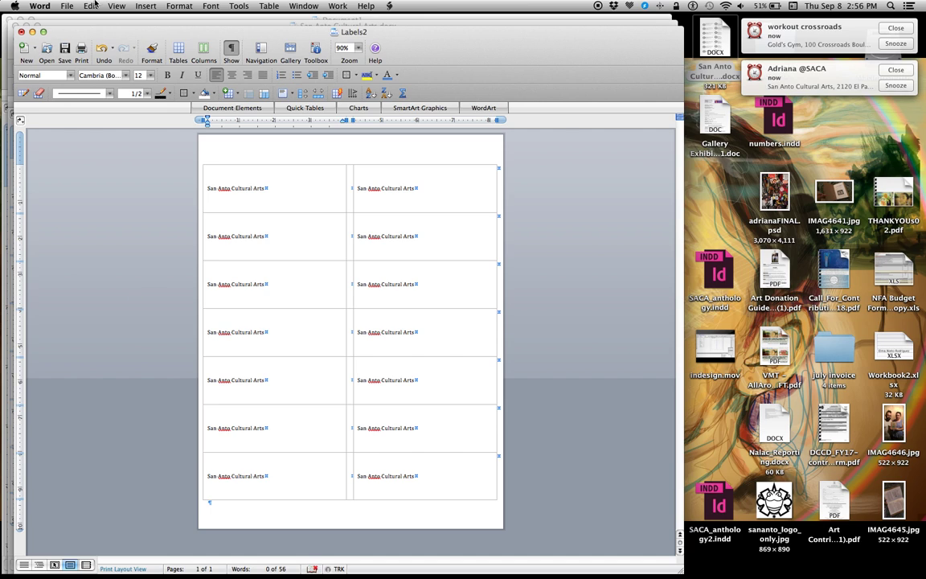
Step: Insert the picture sananto_logo_only.jpg from the Desktop into the first label and shrink it to fit inside the cell
{"action": "left_click", "coordinate": [145, 6]}
{"action": "mouse_move", "coordinate": [201, 217]}
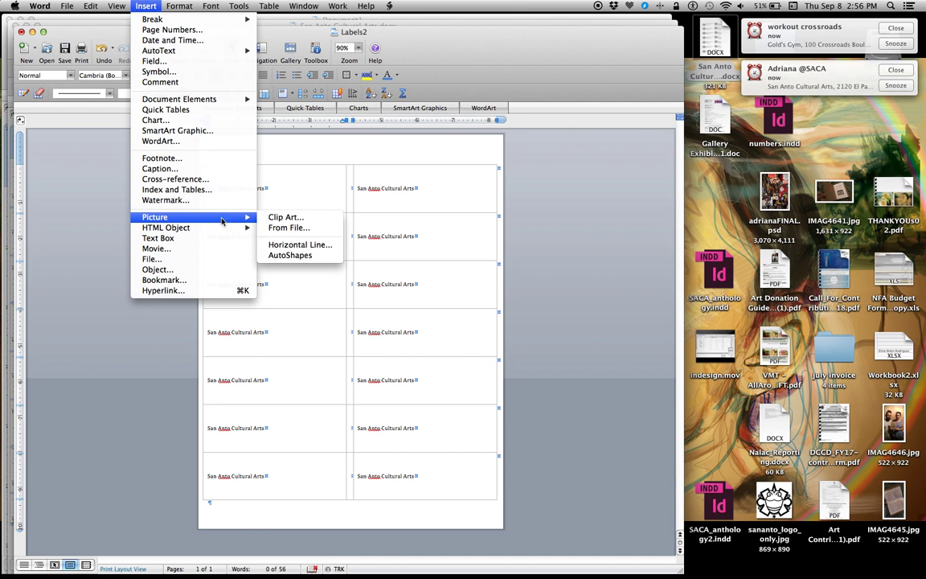
{"action": "left_click", "coordinate": [280, 228]}
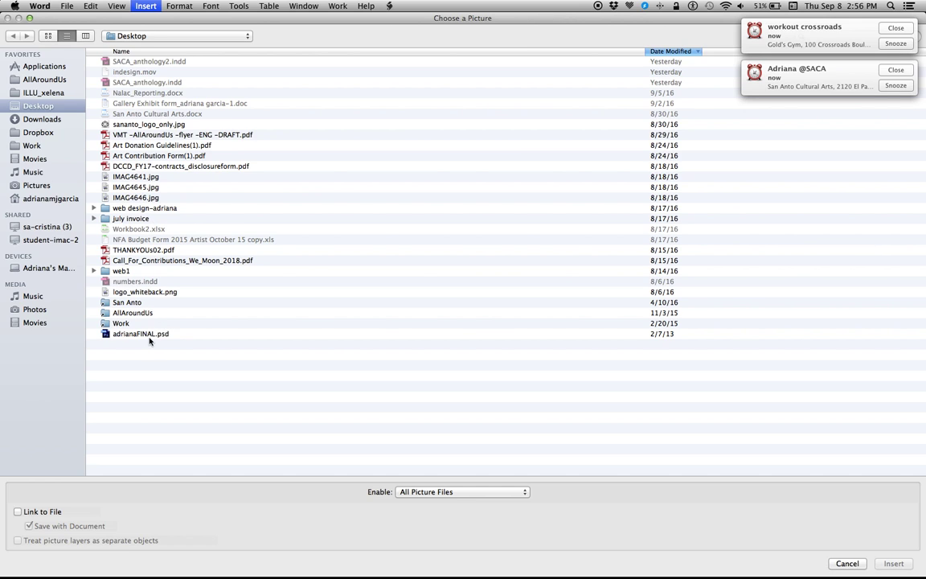
{"action": "double_click", "coordinate": [118, 303]}
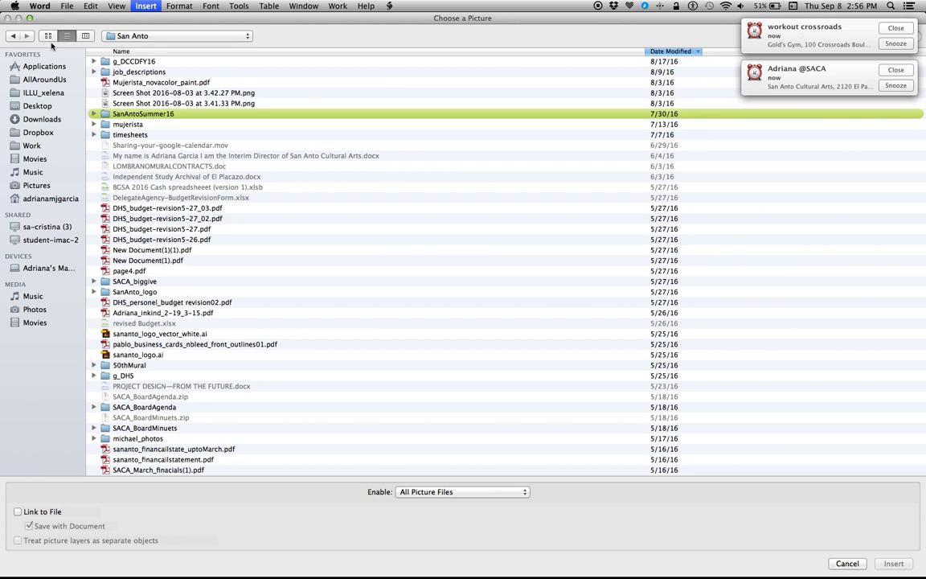
{"action": "left_click", "coordinate": [14, 35]}
{"action": "double_click", "coordinate": [124, 120]}
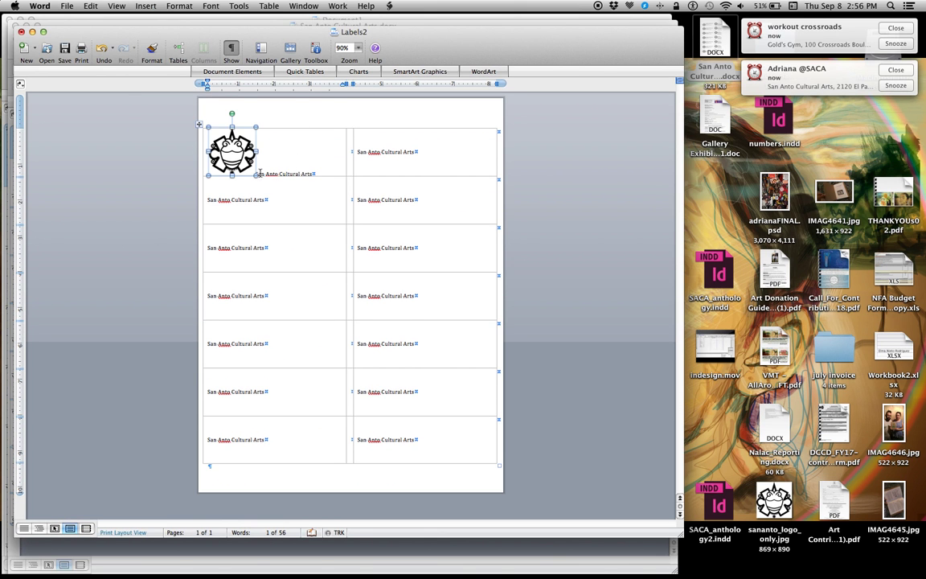
{"action": "left_click_drag", "start_coordinate": [256, 174], "coordinate": [241, 167]}
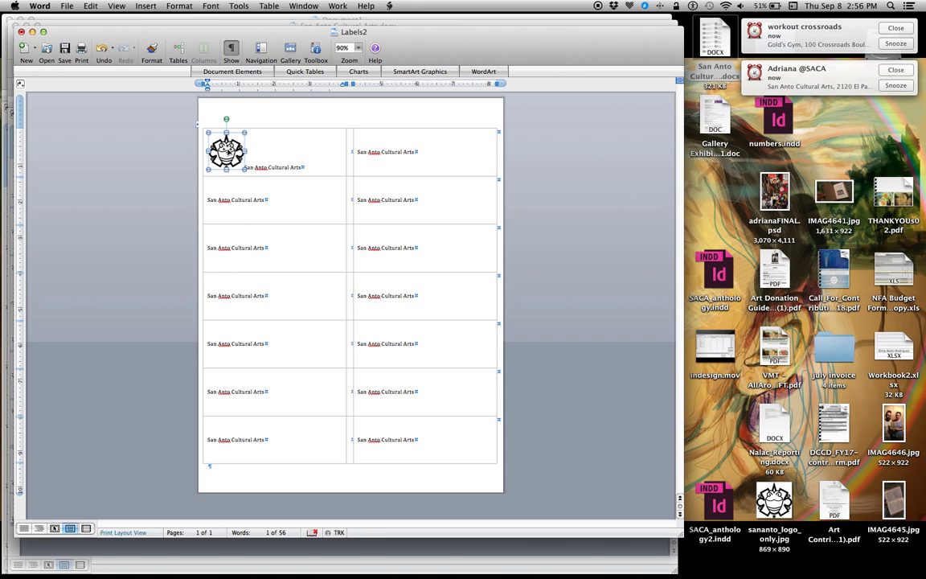
Step: Set the logo picture's text wrapping style to Square
{"action": "right_click", "coordinate": [228, 150]}
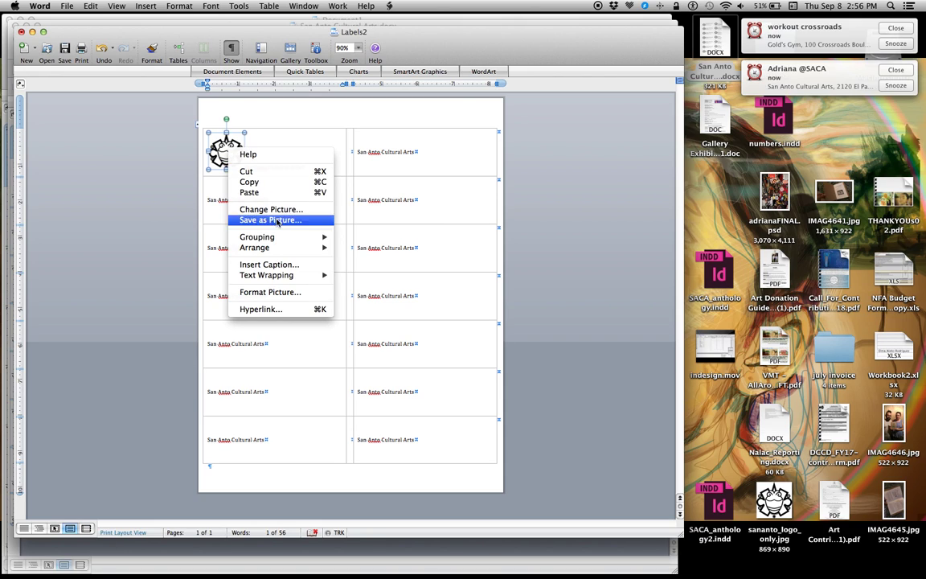
{"action": "left_click", "coordinate": [270, 292]}
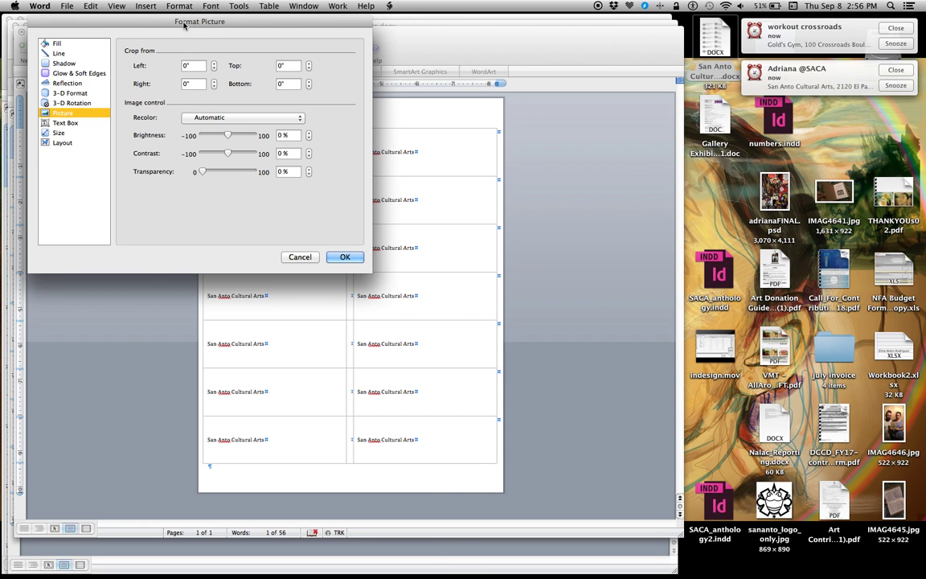
{"action": "left_click_drag", "start_coordinate": [165, 22], "coordinate": [243, 155]}
{"action": "left_click", "coordinate": [123, 275]}
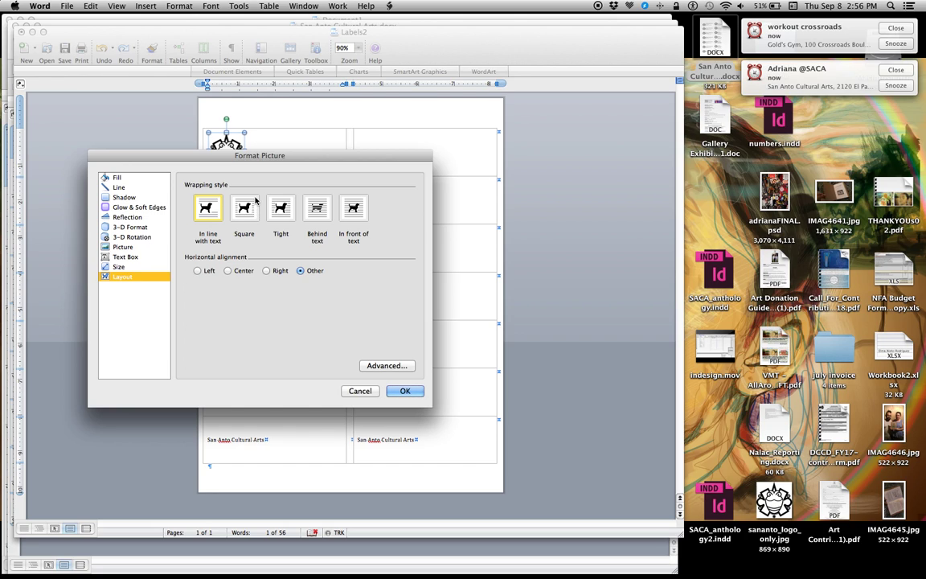
{"action": "left_click", "coordinate": [246, 209]}
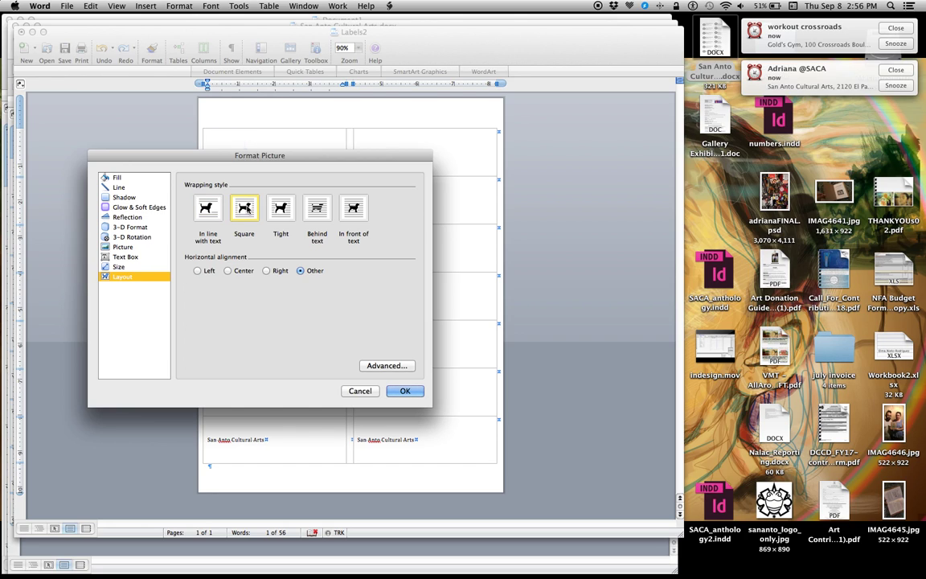
{"action": "left_click", "coordinate": [405, 391]}
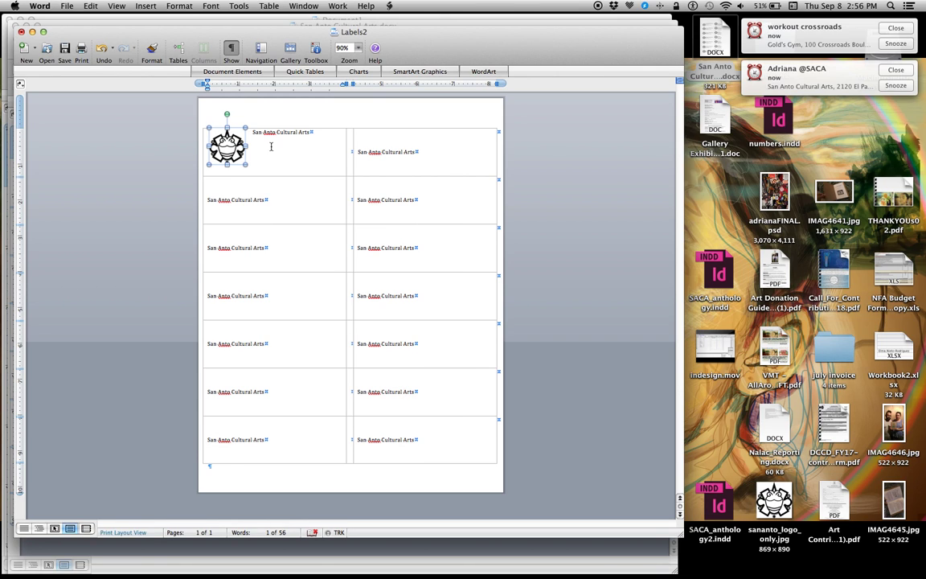
Step: Add the street address and the placeholder lines "djfldkjfd", "dkjf;dslfjksd", "dsfjdls;kfjsdlfkjs" and "dkjflkd" below the organization name in the first label
{"action": "left_click", "coordinate": [333, 133]}
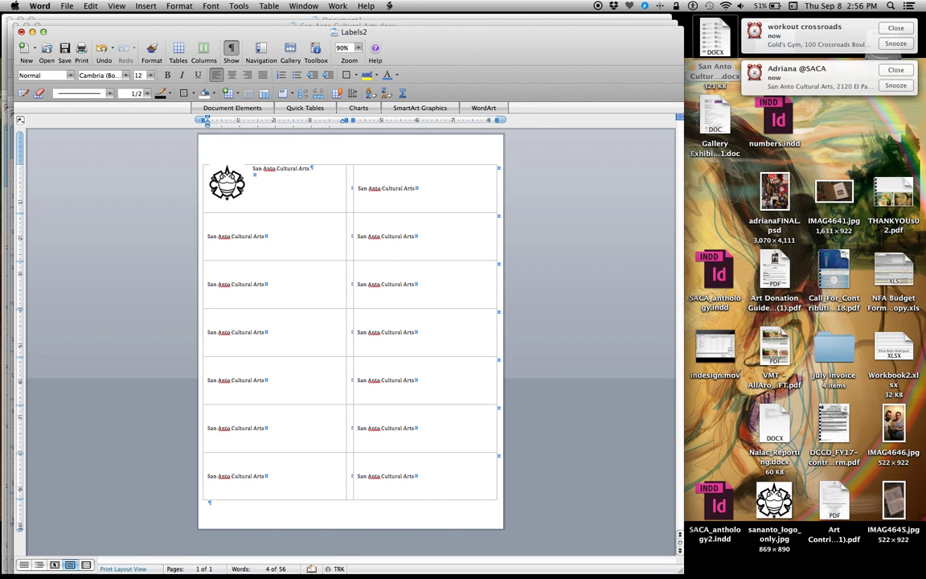
{"action": "type", "text": "21"}
{"action": "type", "text": "djfldkjfd"}
{"action": "key", "text": "Return"}
{"action": "type", "text": "dkjf;dslfjksd"}
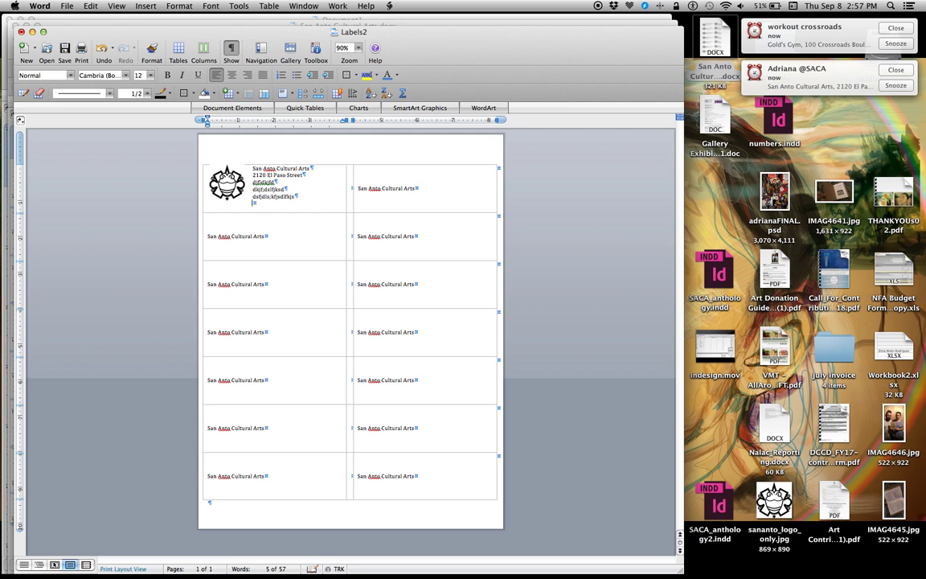
{"action": "type", "text": " dsfjdls;kfjsdlfkjs dkjflkd"}
{"action": "left_click", "coordinate": [34, 7]}
{"action": "key", "text": "super+Tab"}
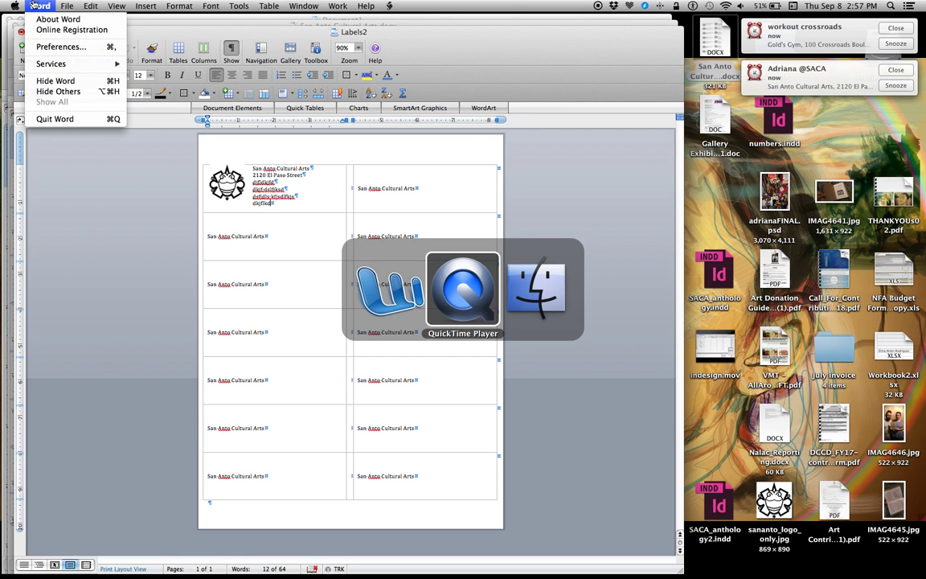